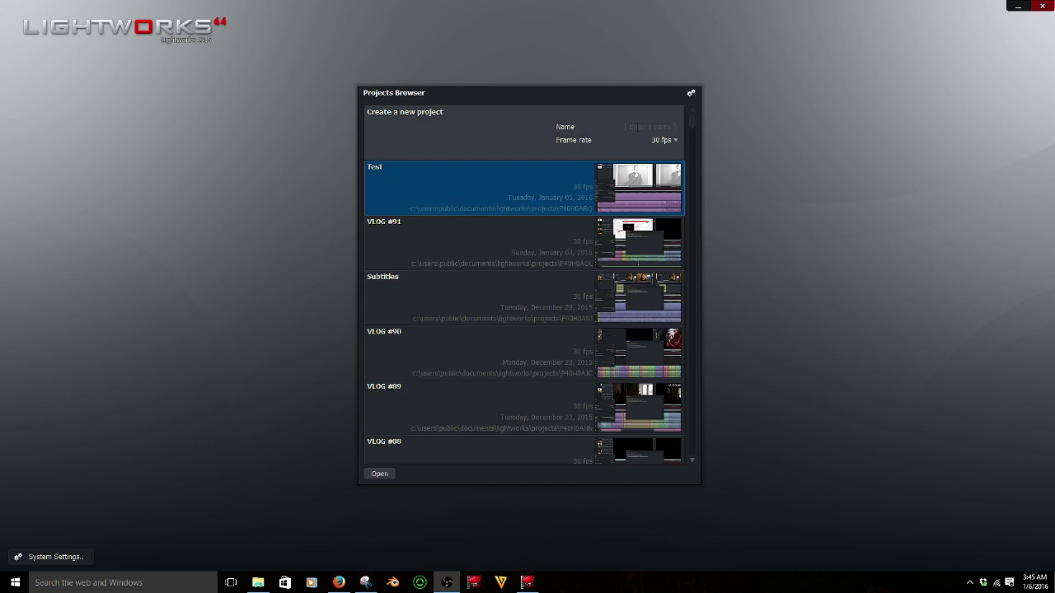
Create a new 30 fps project named 'lets play'
{"action": "left_click", "coordinate": [636, 127]}
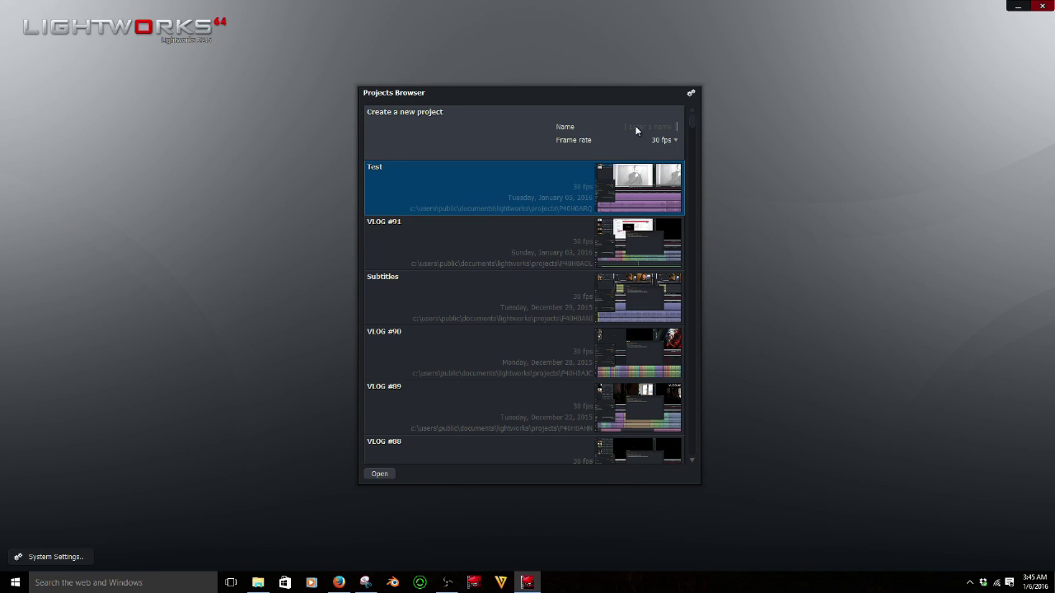
{"action": "left_click", "coordinate": [636, 130]}
{"action": "type", "text": "letsplay"}
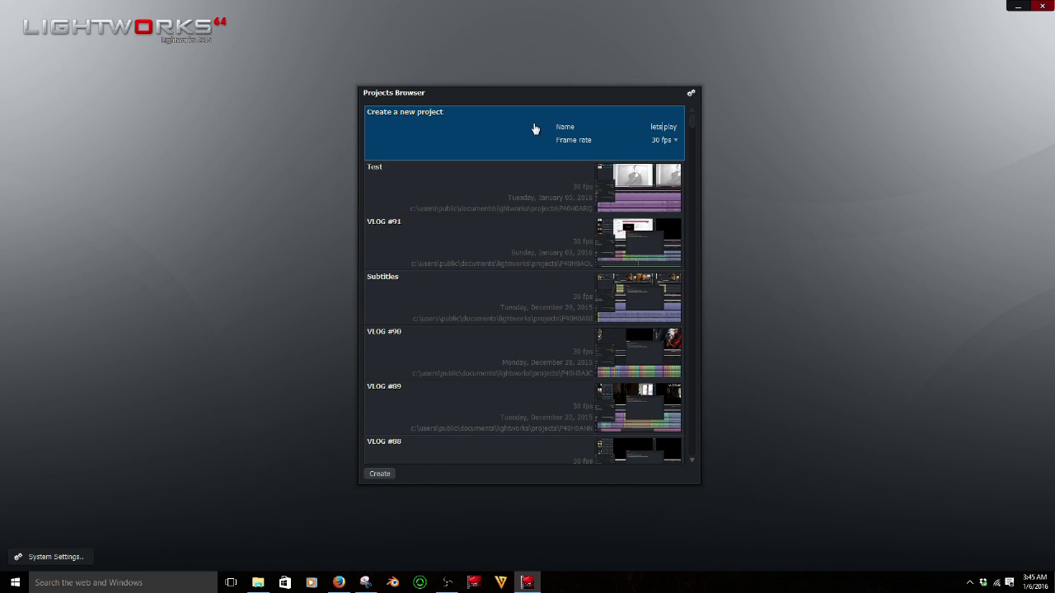
{"action": "key", "text": "Return"}
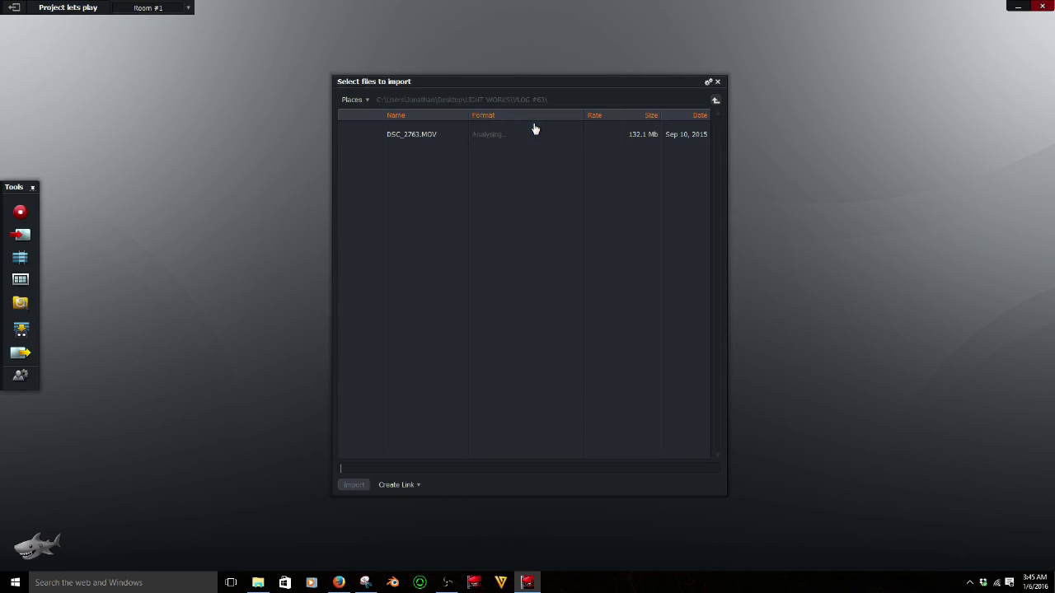
Browse up to Desktop, reopen LIGHT WORKS, then close the import browser without importing
{"action": "left_click", "coordinate": [716, 102]}
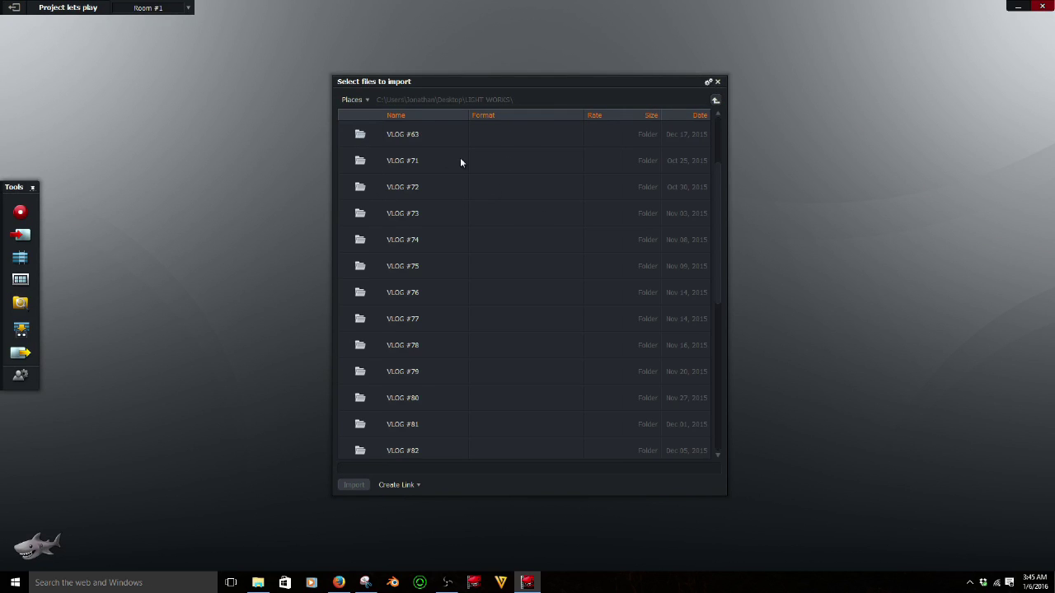
{"action": "left_click", "coordinate": [715, 102]}
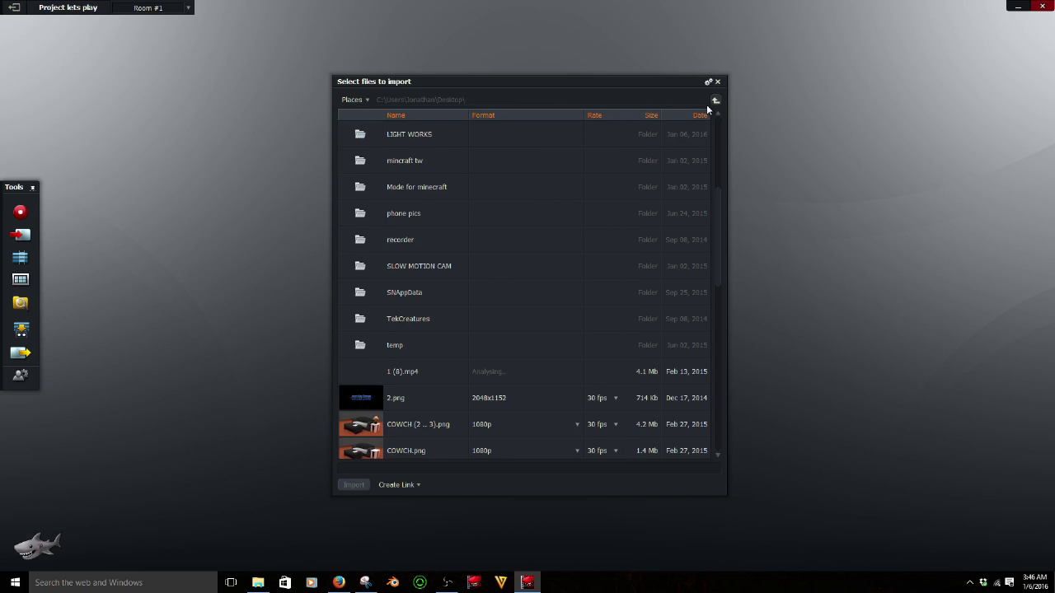
{"action": "double_click", "coordinate": [415, 134]}
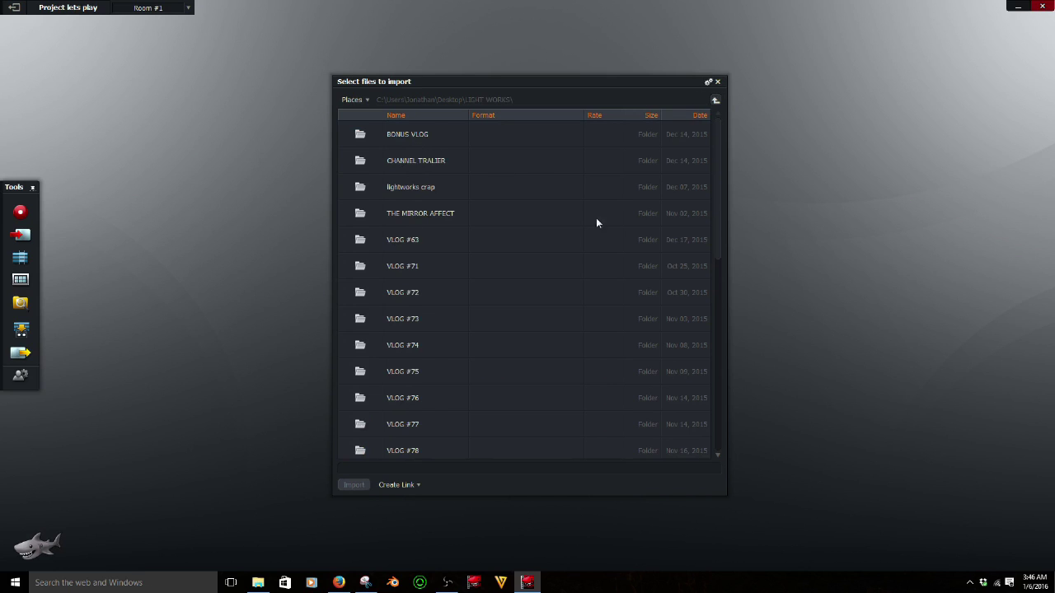
{"action": "left_click", "coordinate": [717, 82]}
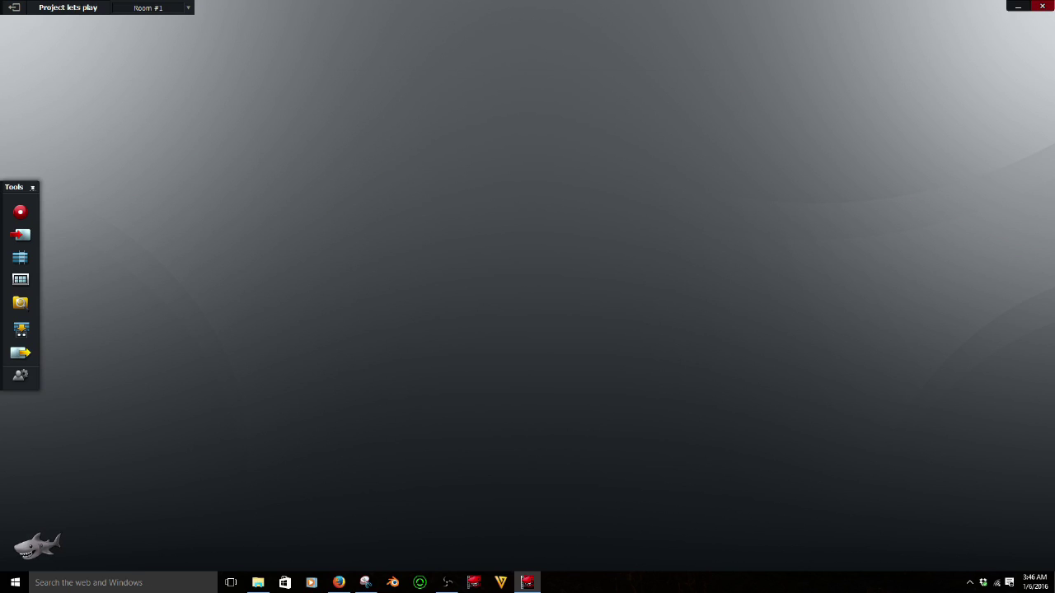
Place the Today bin, create an empty Edit #1, and raise its viewer and timeline panels
{"action": "left_click", "coordinate": [52, 75]}
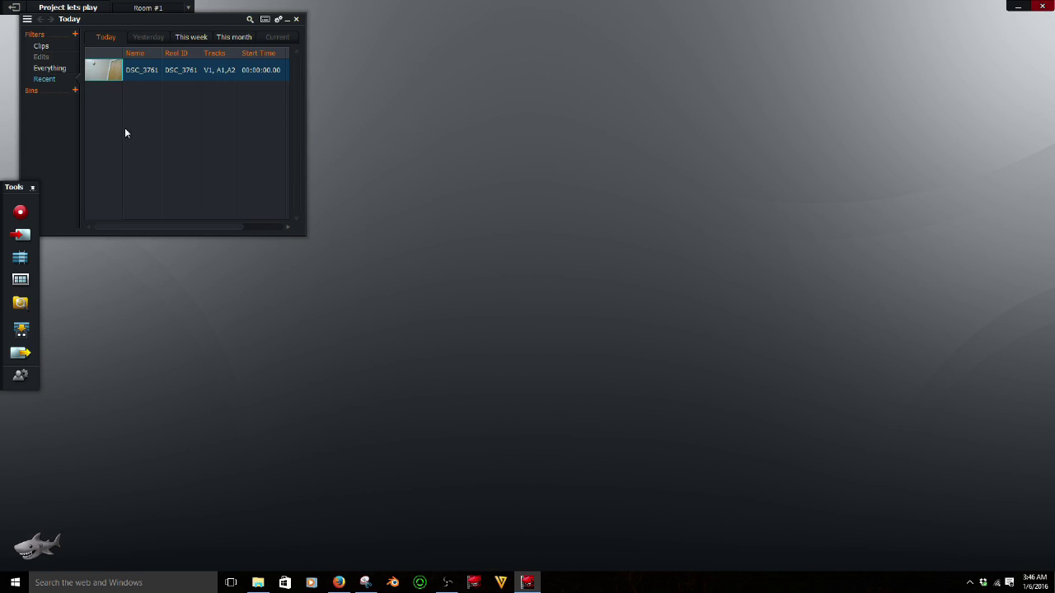
{"action": "left_click", "coordinate": [19, 260]}
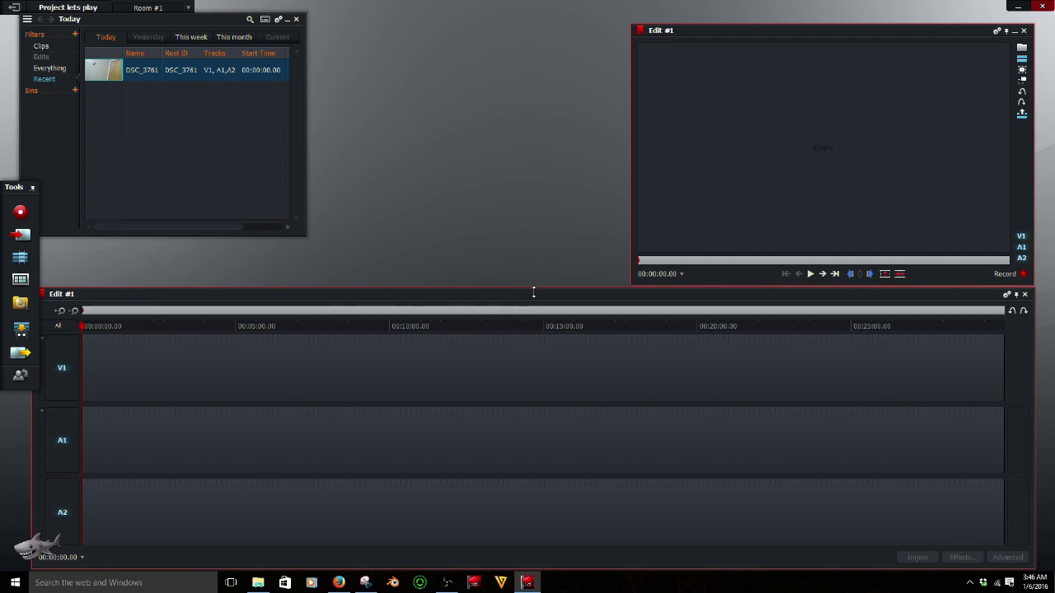
{"action": "left_click_drag", "start_coordinate": [746, 30], "coordinate": [749, 18]}
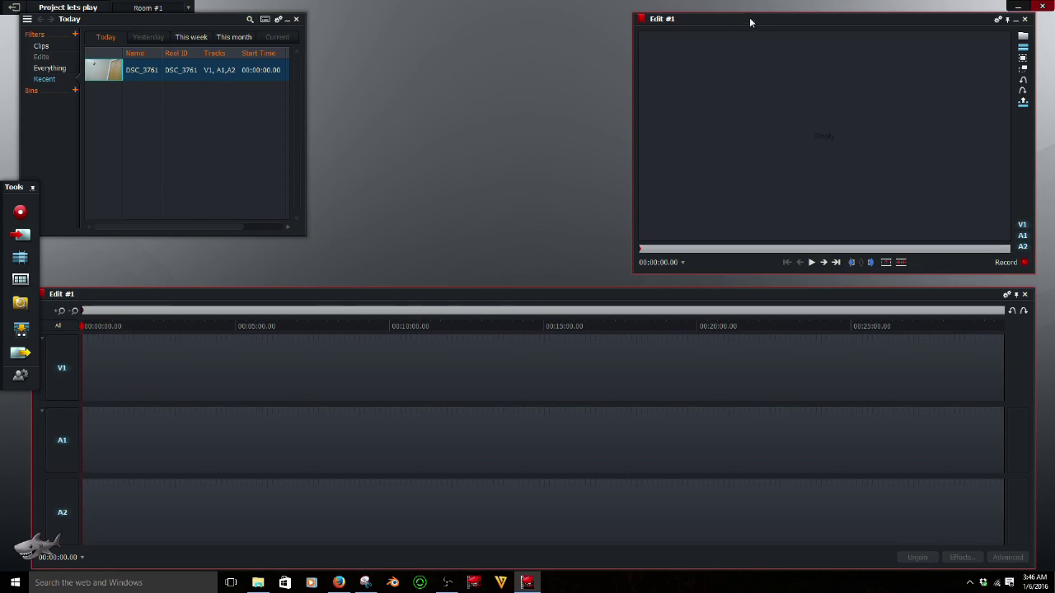
{"action": "left_click_drag", "start_coordinate": [720, 301], "coordinate": [723, 292]}
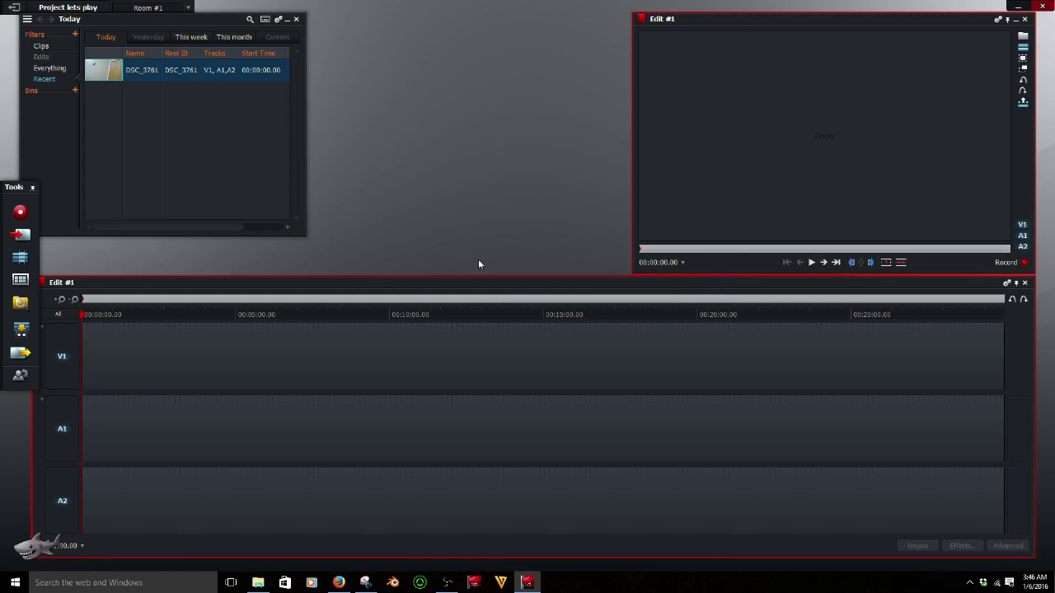
Insert the first spoken stretch of DSC_3761, about 1.42 s, into Edit #1
{"action": "left_click", "coordinate": [108, 73]}
{"action": "left_click", "coordinate": [254, 270]}
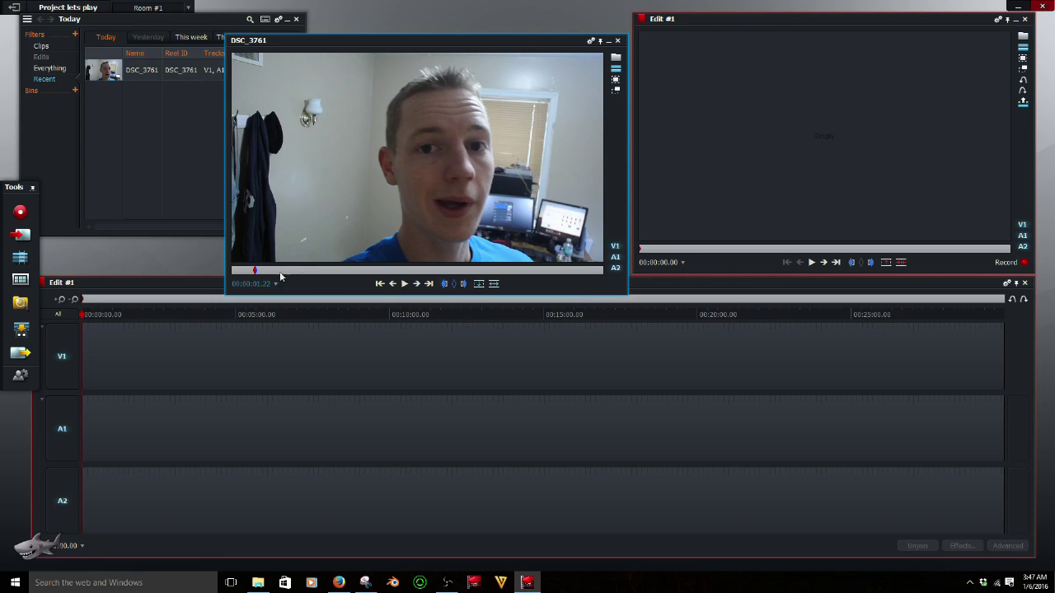
{"action": "left_click", "coordinate": [405, 283]}
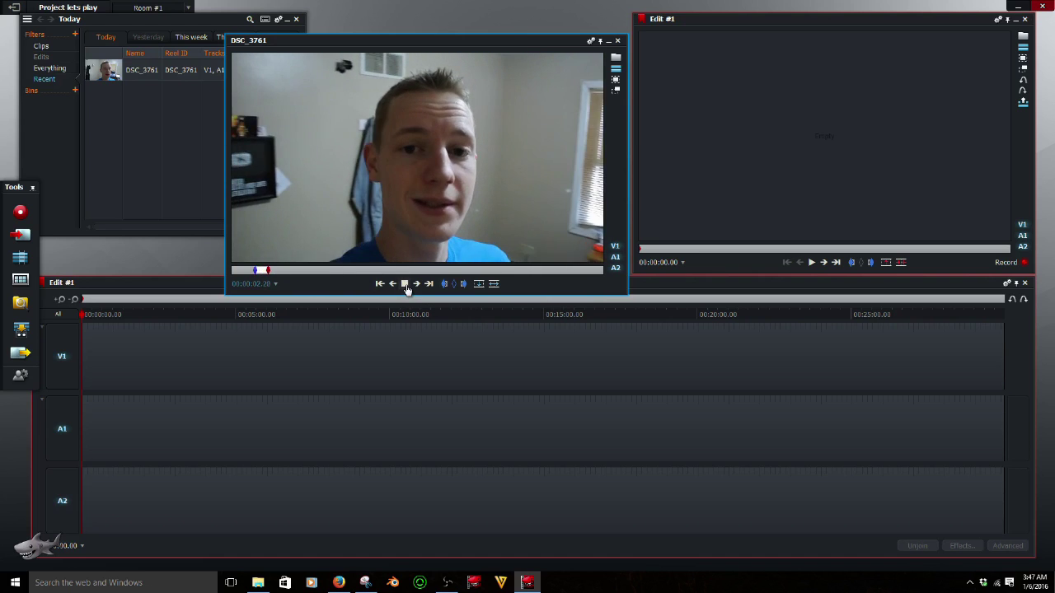
{"action": "left_click", "coordinate": [405, 284]}
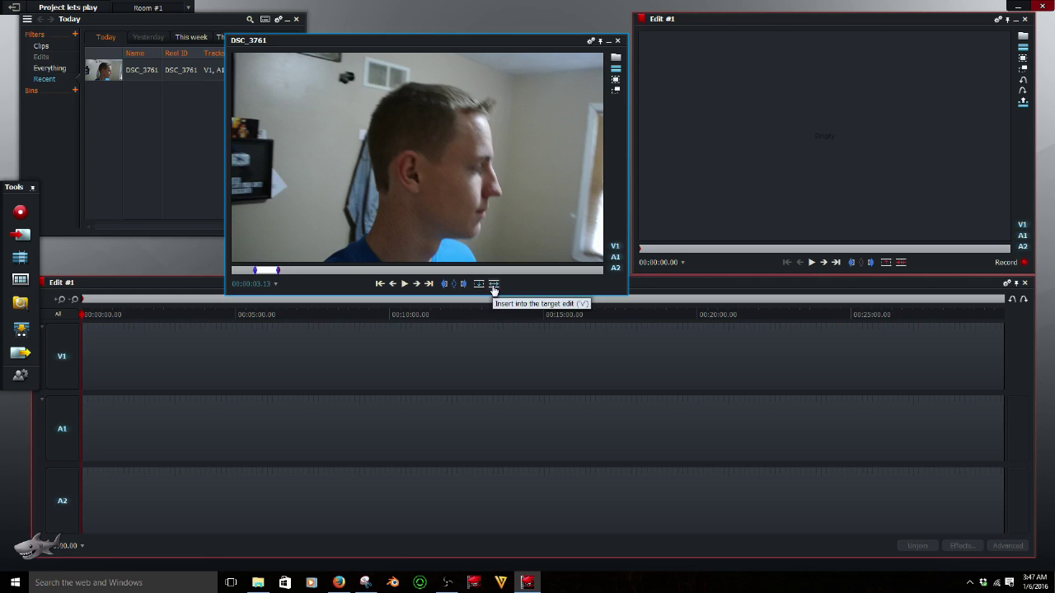
{"action": "left_click", "coordinate": [493, 284]}
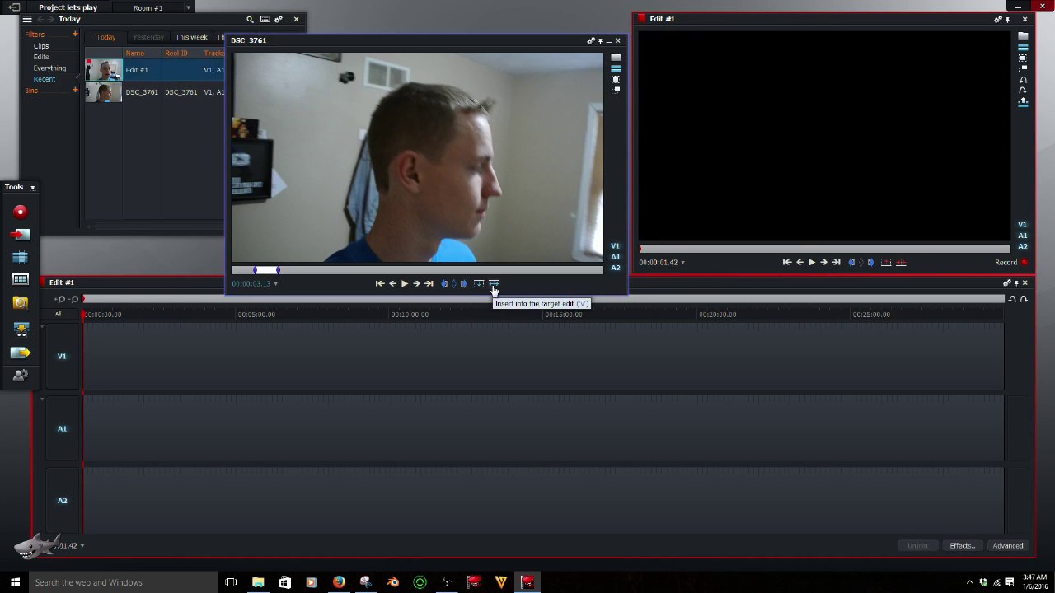
{"action": "left_click", "coordinate": [59, 302]}
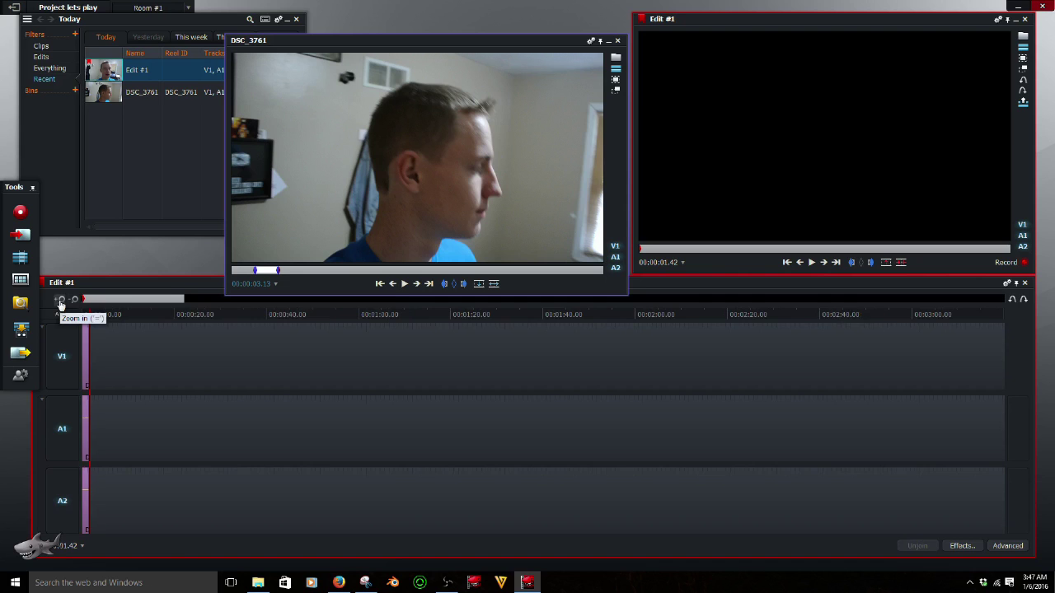
Mark the second spoken part of DSC_3761 and append it after the first clip
{"action": "left_click", "coordinate": [404, 284]}
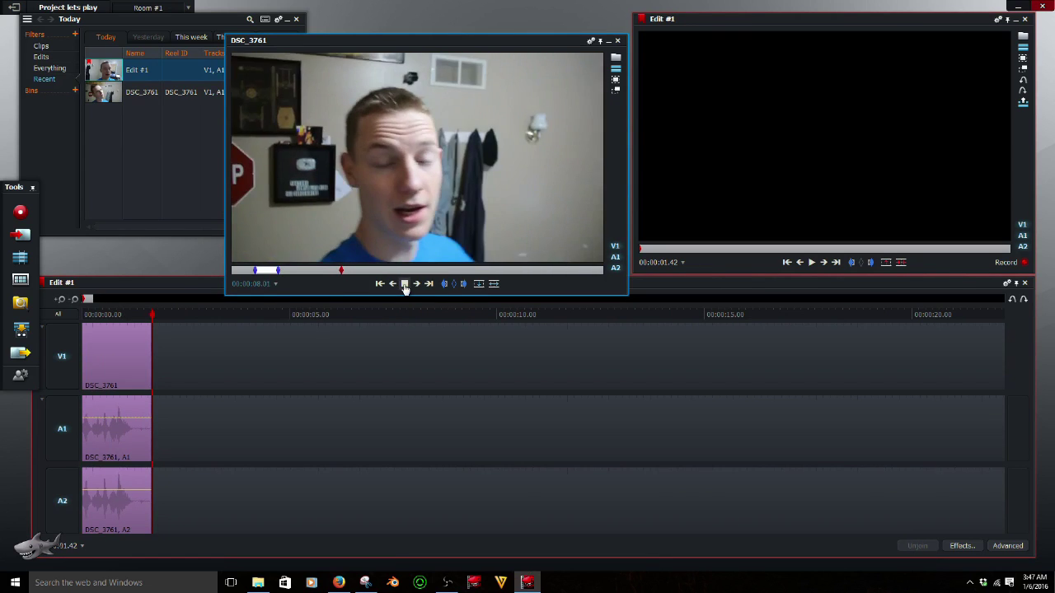
{"action": "left_click", "coordinate": [404, 284]}
{"action": "left_click", "coordinate": [337, 271]}
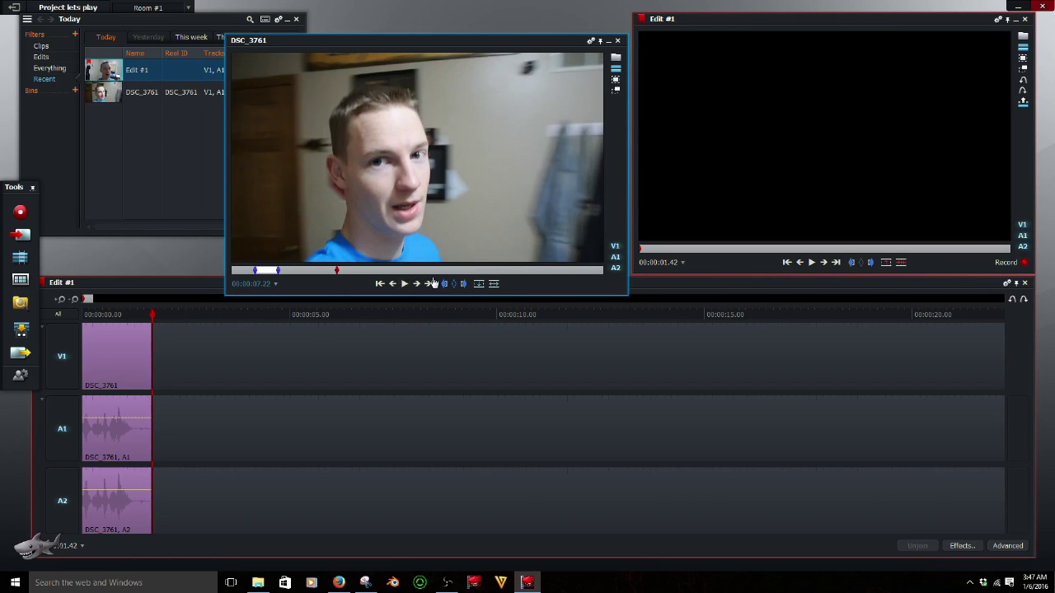
{"action": "key", "text": "o"}
{"action": "left_click", "coordinate": [404, 284]}
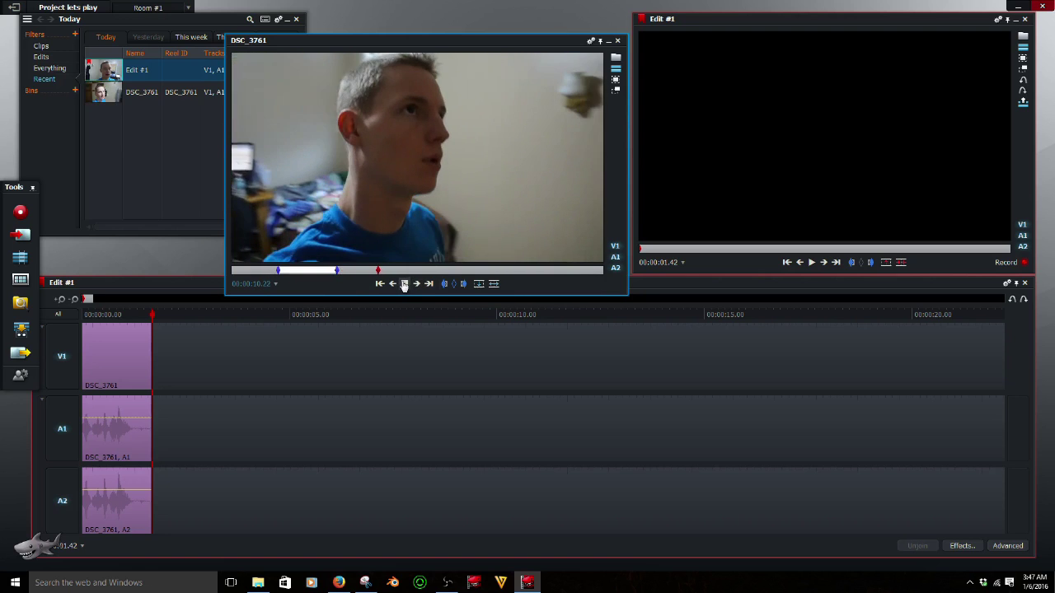
{"action": "left_click", "coordinate": [403, 285]}
{"action": "left_click", "coordinate": [466, 284]}
{"action": "left_click", "coordinate": [493, 284]}
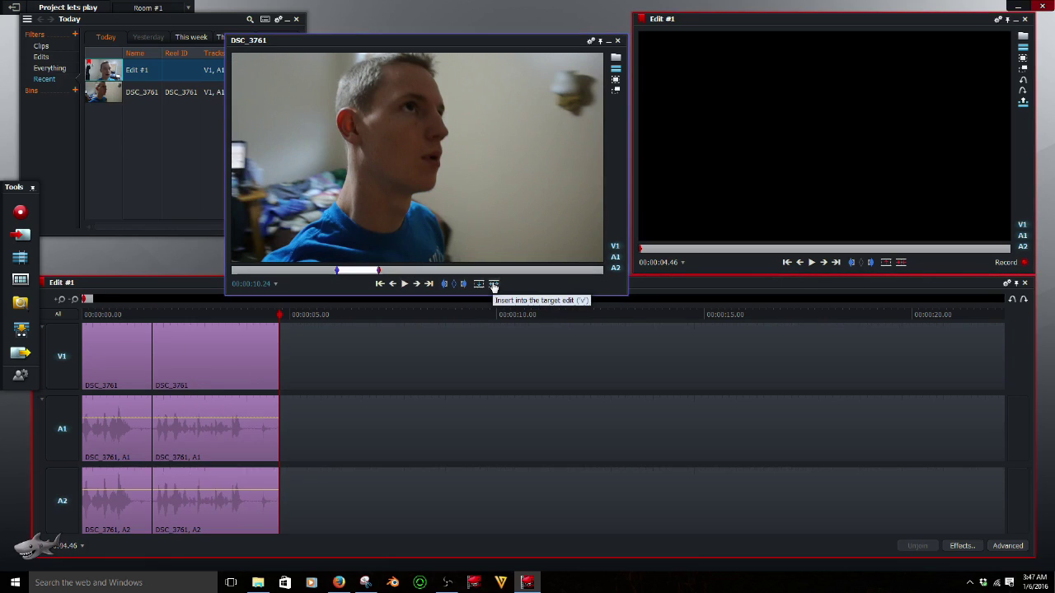
Clear the old marks and append the third spoken part, bringing Edit #1 to about 7.38 s
{"action": "left_click", "coordinate": [406, 284]}
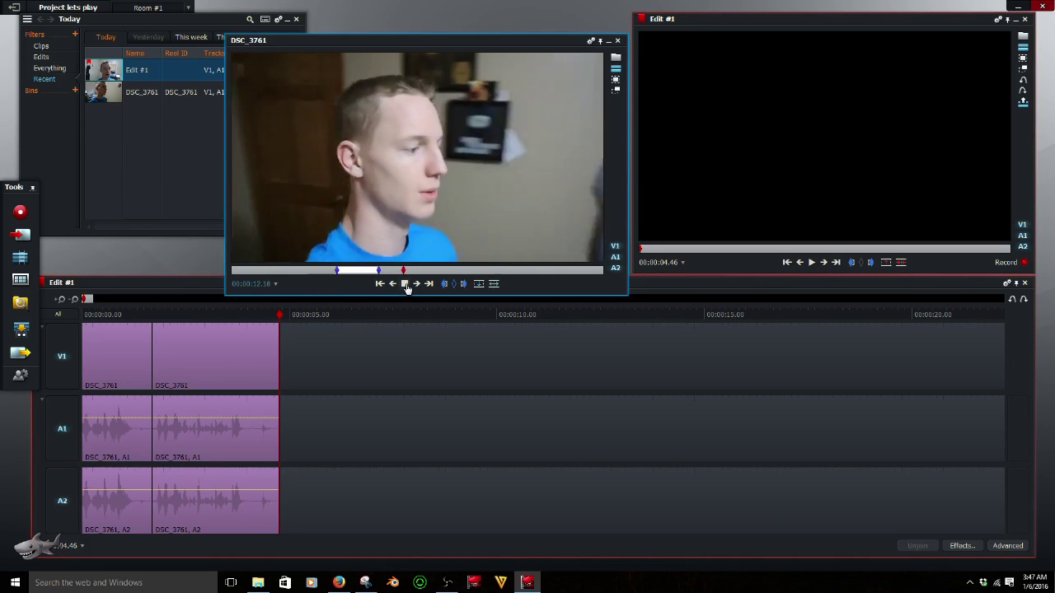
{"action": "left_click", "coordinate": [405, 284]}
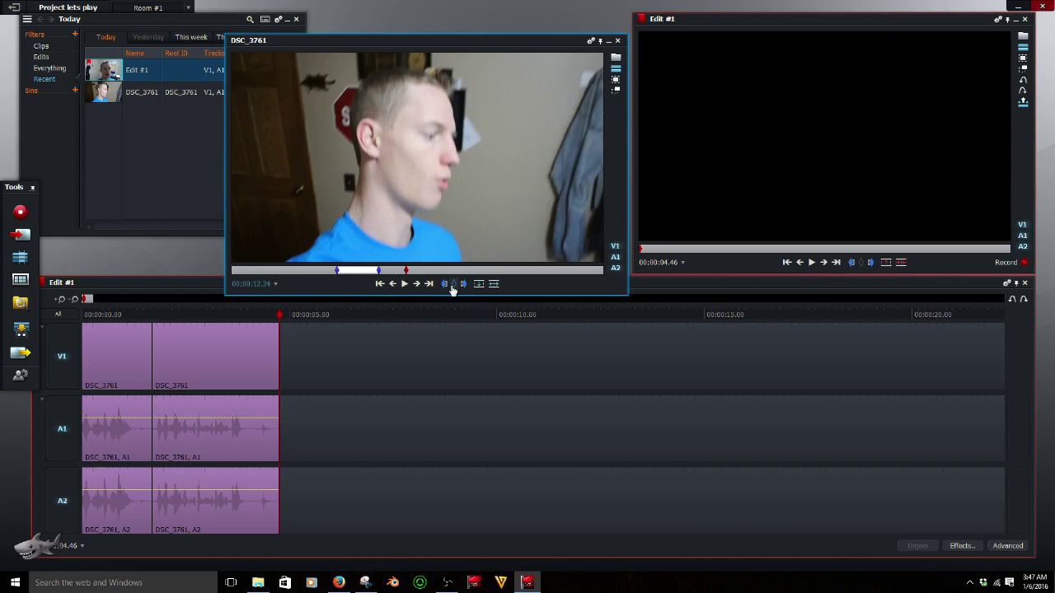
{"action": "left_click", "coordinate": [444, 285]}
{"action": "left_click", "coordinate": [406, 284]}
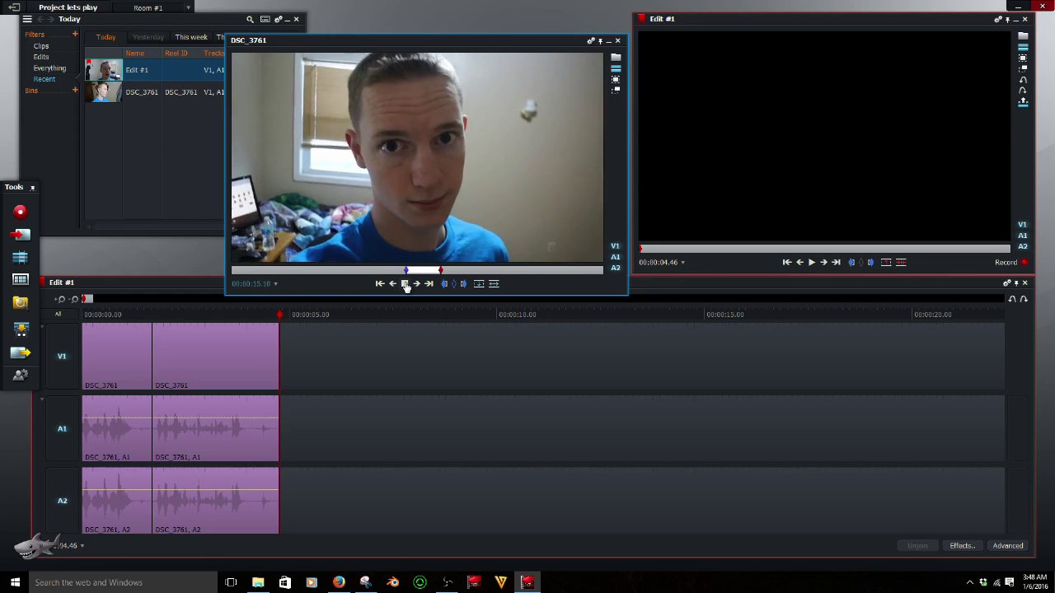
{"action": "left_click", "coordinate": [406, 285]}
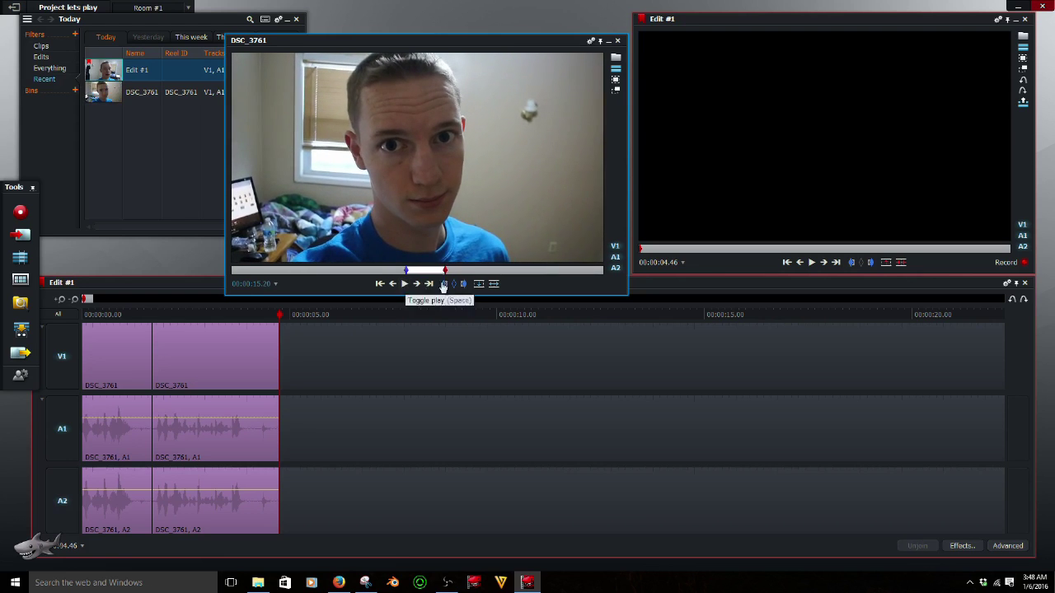
{"action": "left_click", "coordinate": [494, 284]}
{"action": "left_click", "coordinate": [404, 285]}
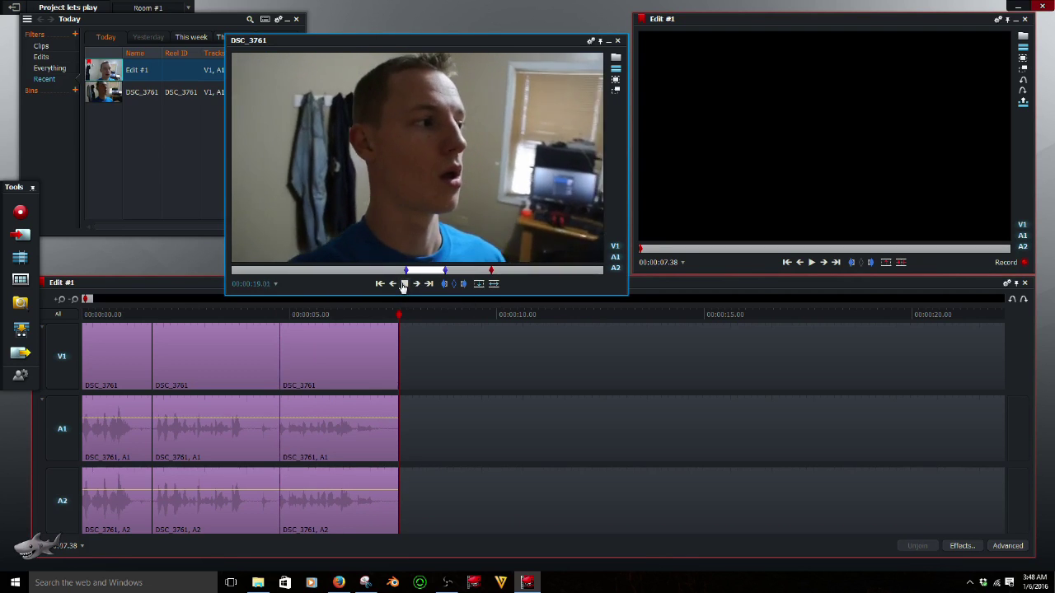
Mark the fourth spoken section of DSC_3761 and append it to Edit #1
{"action": "left_click", "coordinate": [404, 284]}
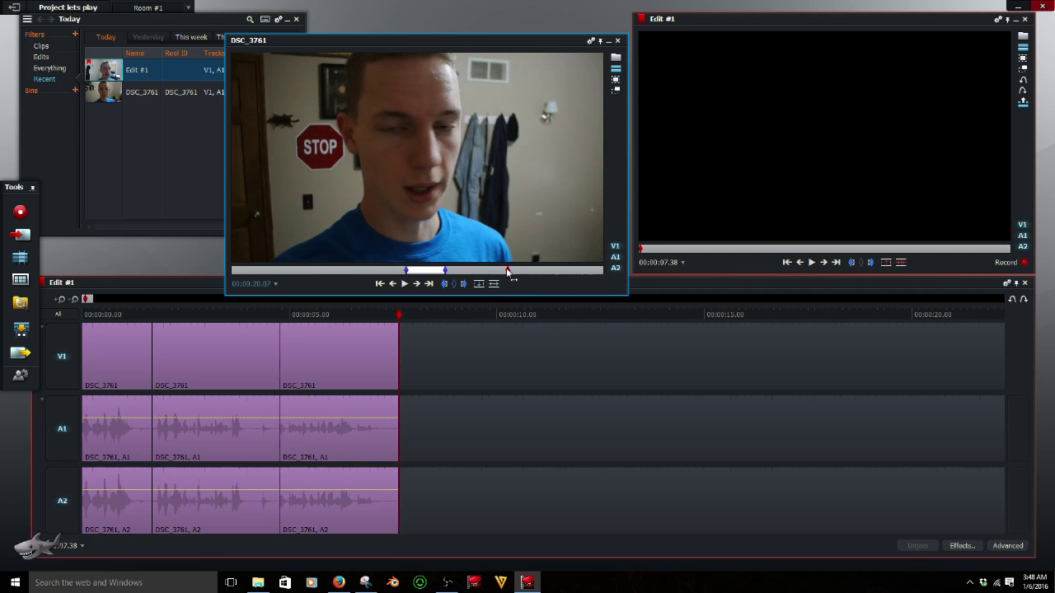
{"action": "left_click", "coordinate": [430, 287]}
{"action": "left_click", "coordinate": [405, 285]}
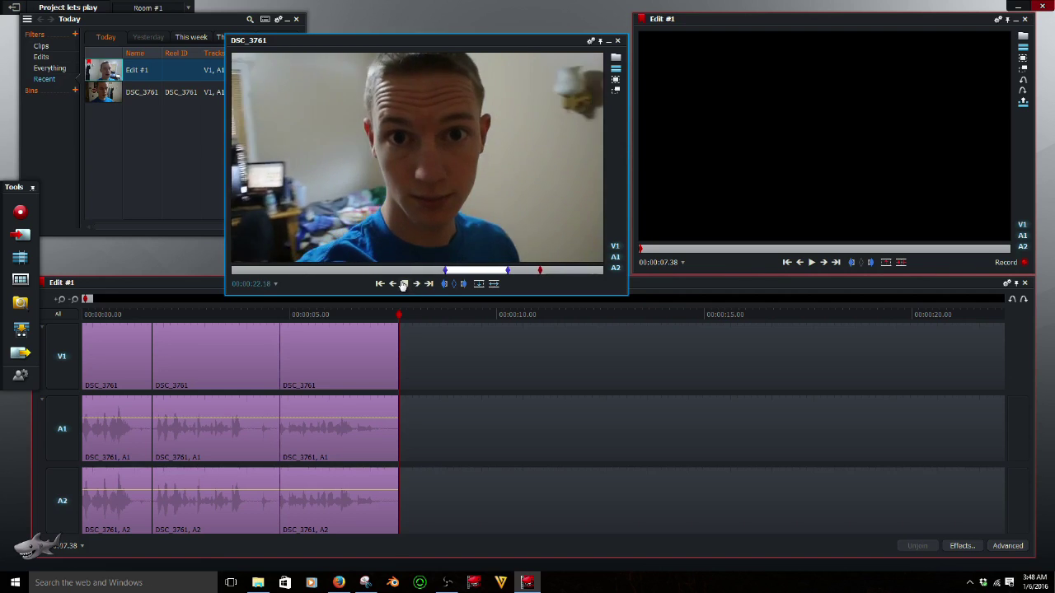
{"action": "left_click", "coordinate": [403, 284]}
{"action": "left_click", "coordinate": [463, 284]}
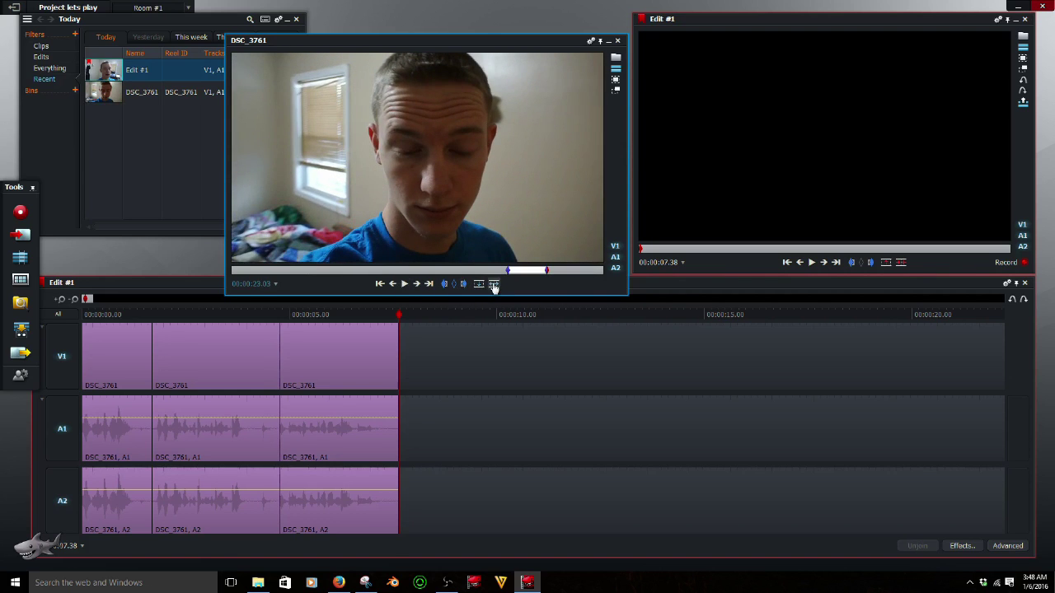
{"action": "left_click", "coordinate": [494, 283]}
Append the final spoken section, making Edit #1 about 13.56 s, then return to its start
{"action": "left_click", "coordinate": [405, 285]}
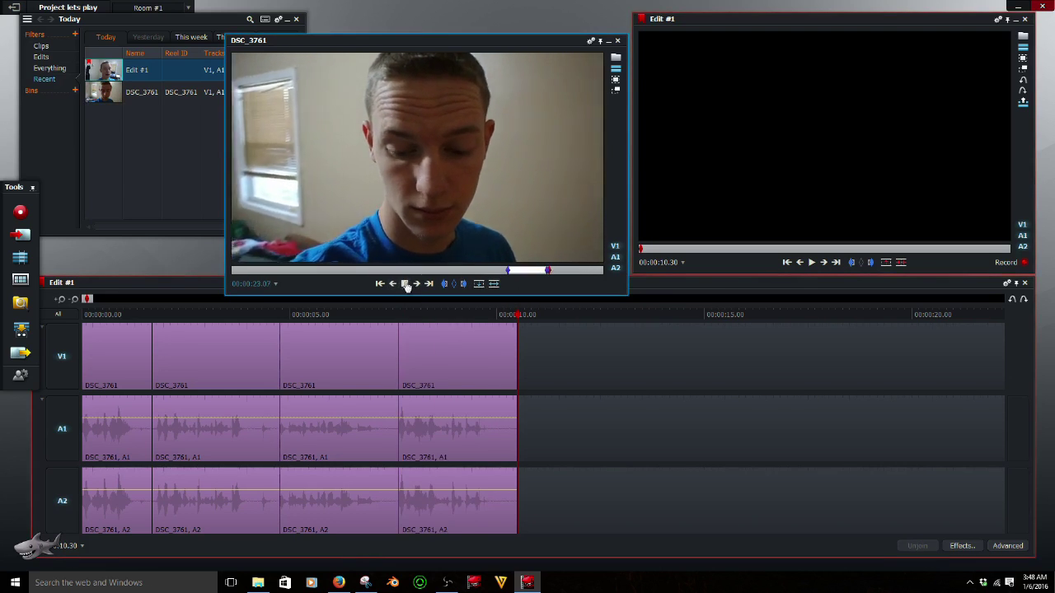
{"action": "key", "text": "space"}
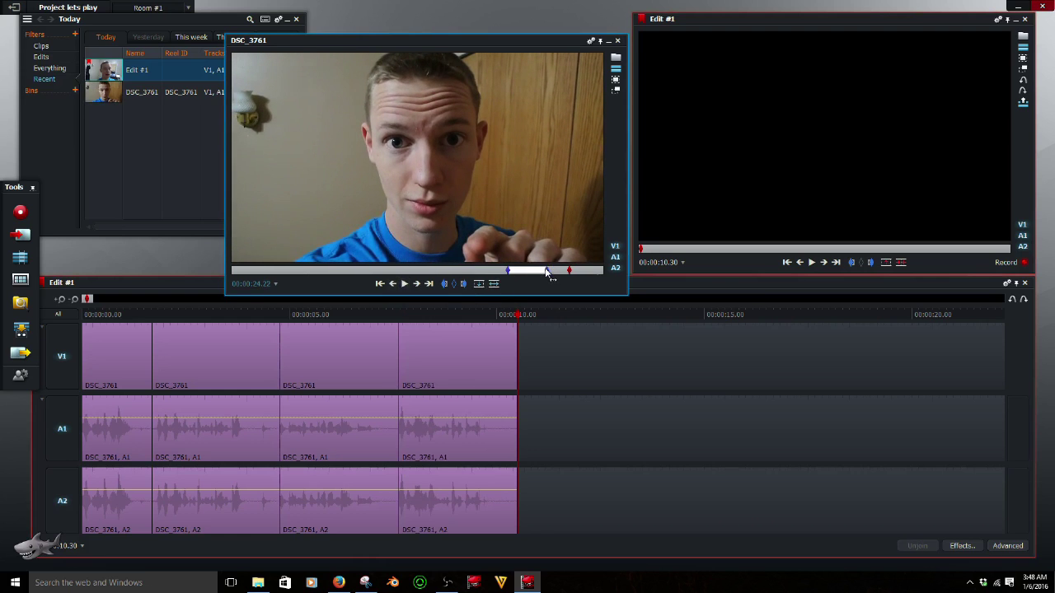
{"action": "left_click", "coordinate": [444, 283]}
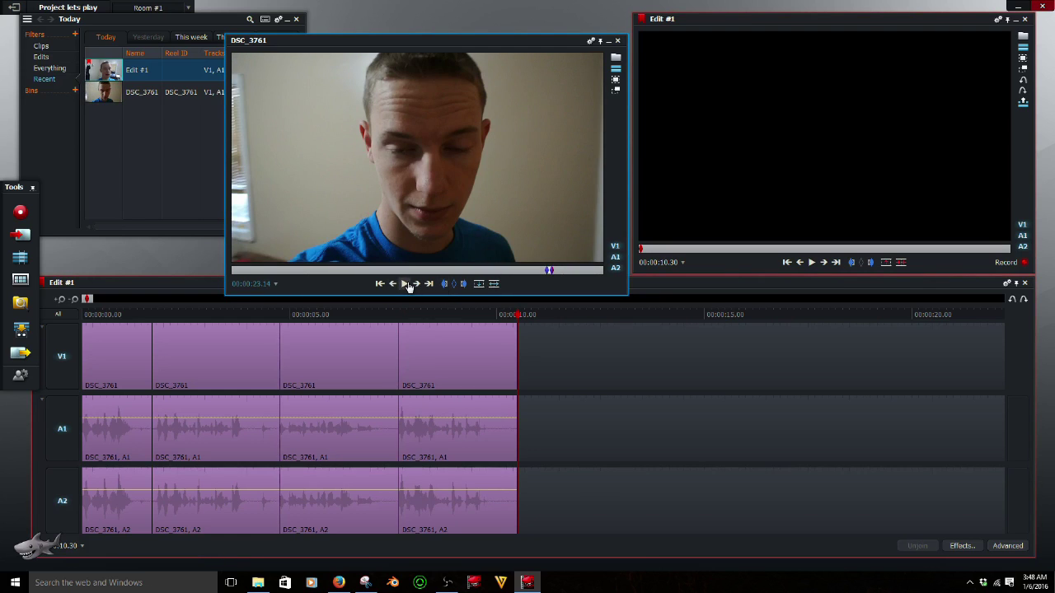
{"action": "left_click", "coordinate": [405, 284]}
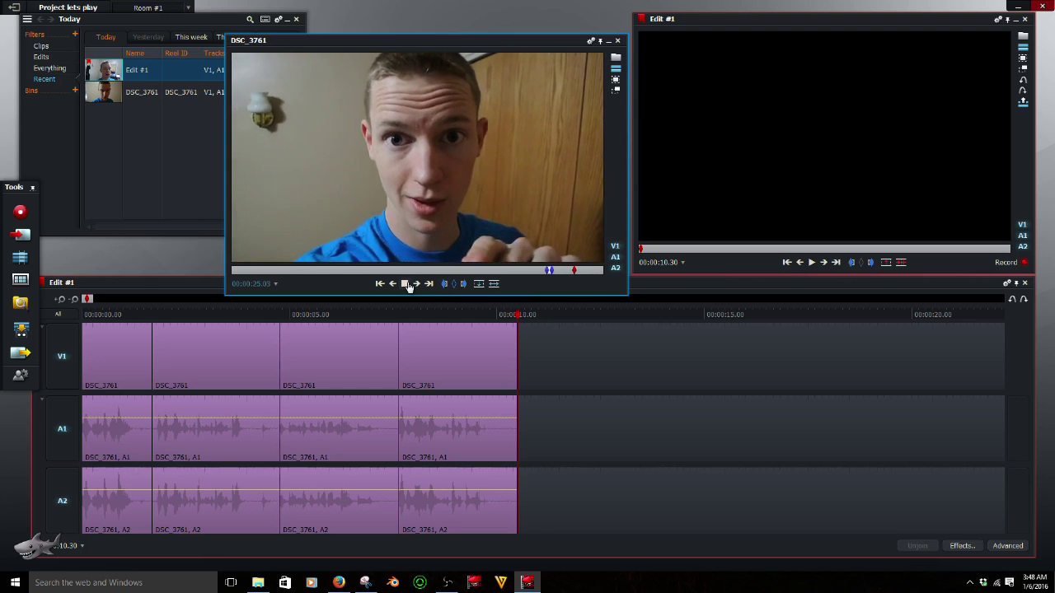
{"action": "left_click", "coordinate": [406, 285]}
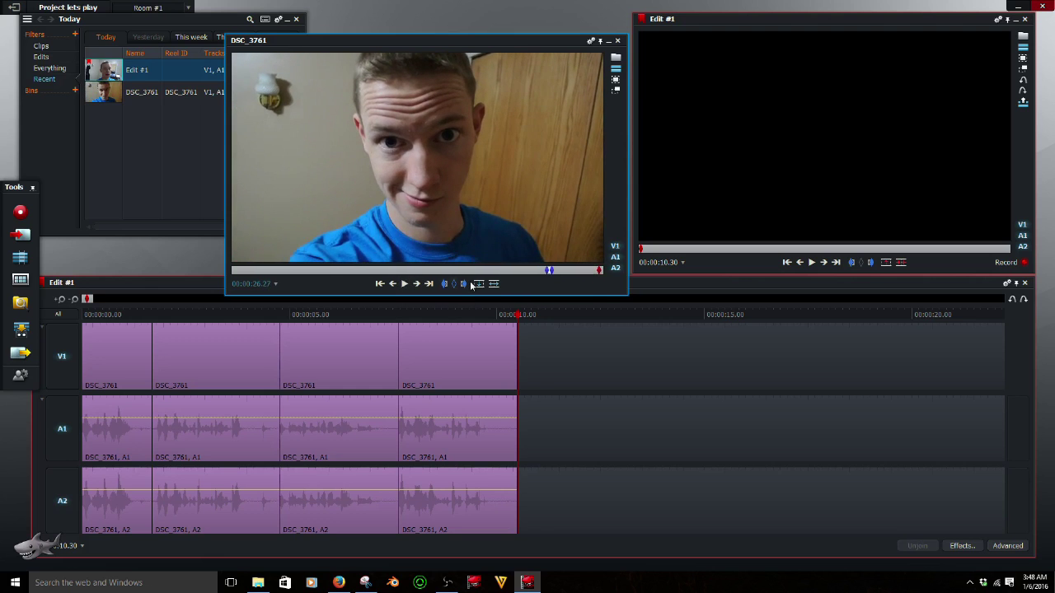
{"action": "left_click", "coordinate": [464, 283]}
{"action": "left_click", "coordinate": [494, 283]}
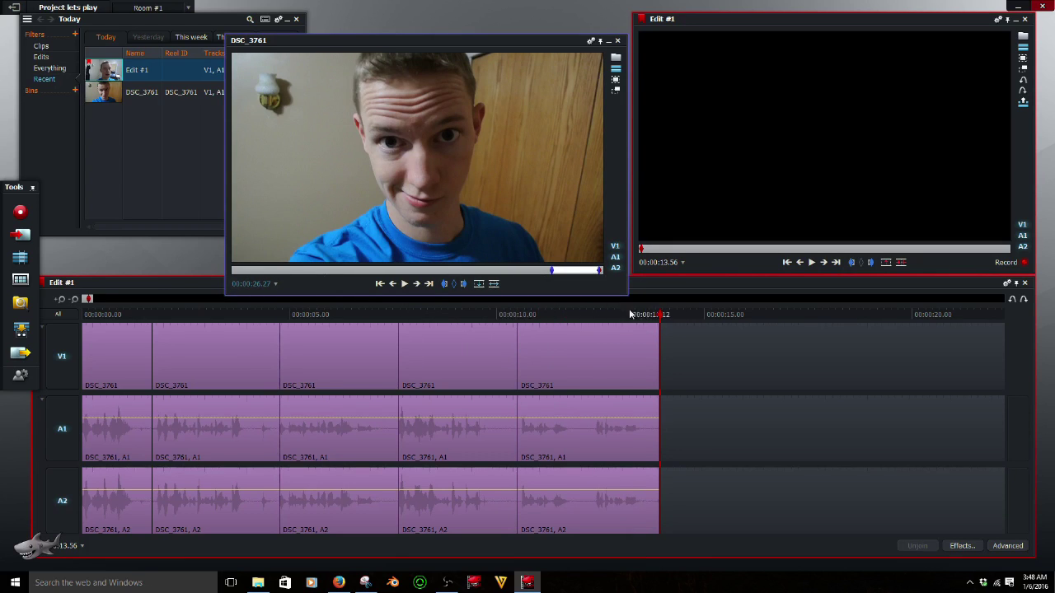
{"action": "left_click_drag", "start_coordinate": [660, 317], "coordinate": [49, 384]}
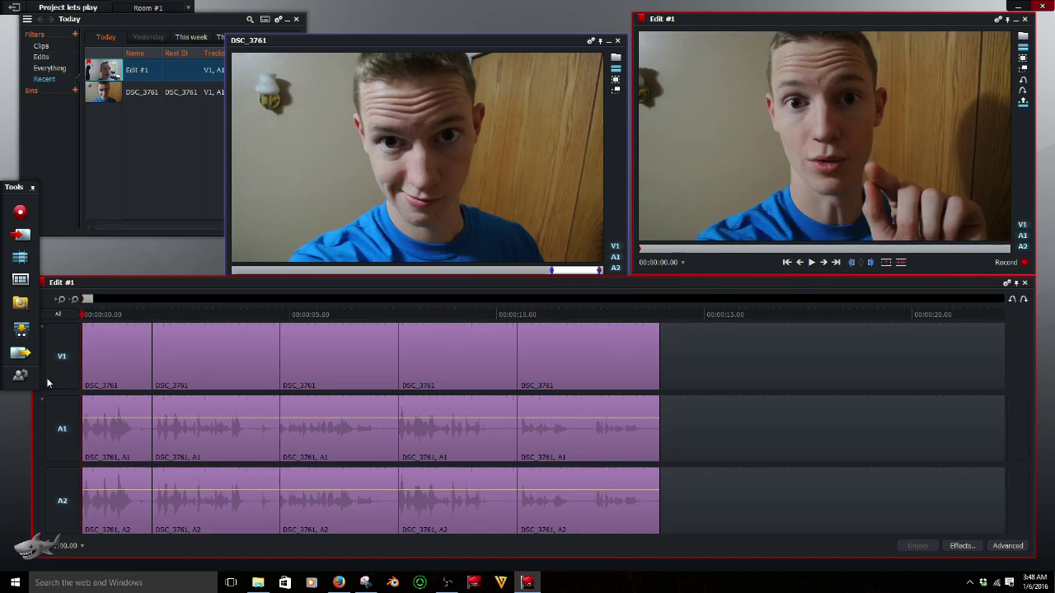
{"action": "left_click", "coordinate": [812, 262]}
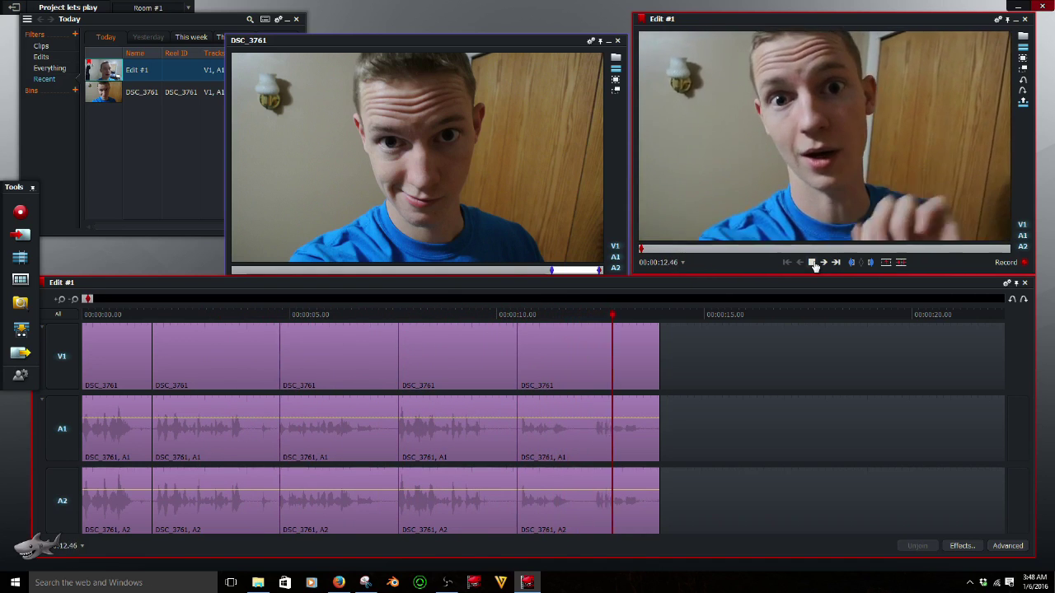
{"action": "left_click", "coordinate": [813, 262]}
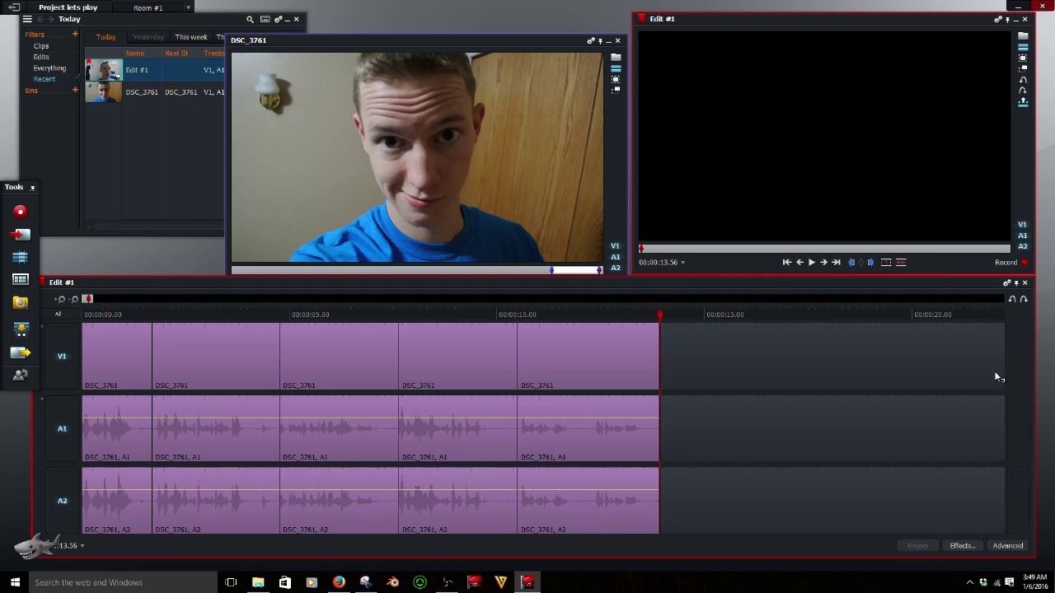
Shuttle through the five-clip edit, then restore the source viewer beside the Edit #1 viewer
{"action": "key", "text": "l"}
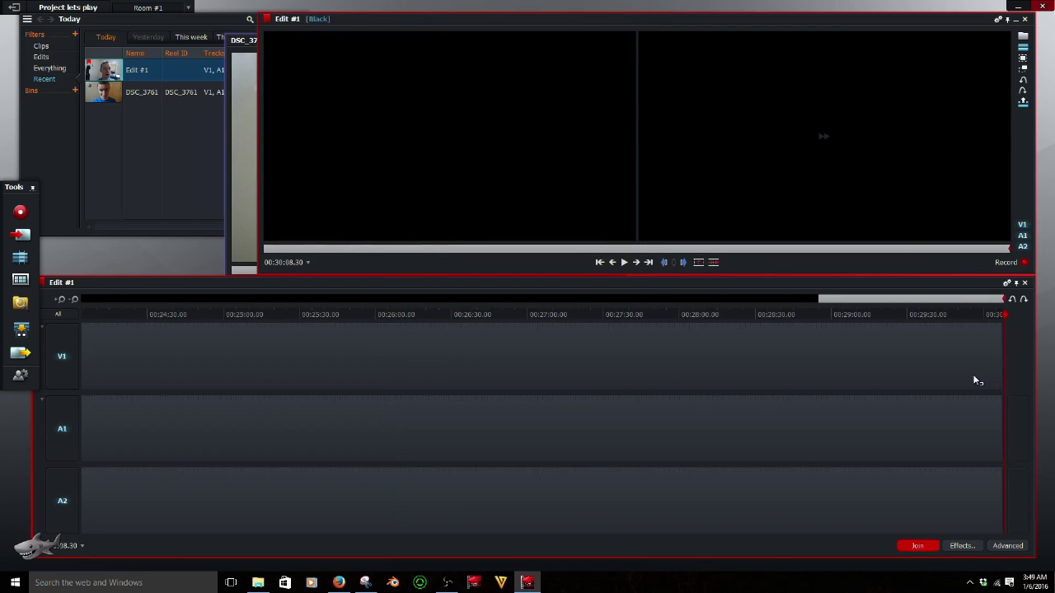
{"action": "key", "text": "j"}
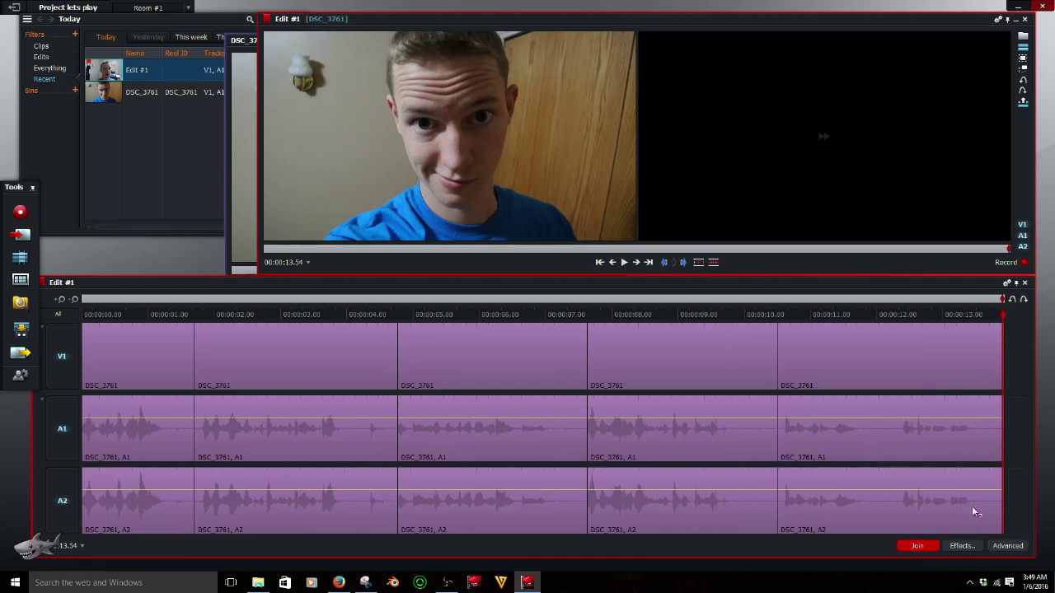
{"action": "left_click", "coordinate": [917, 546]}
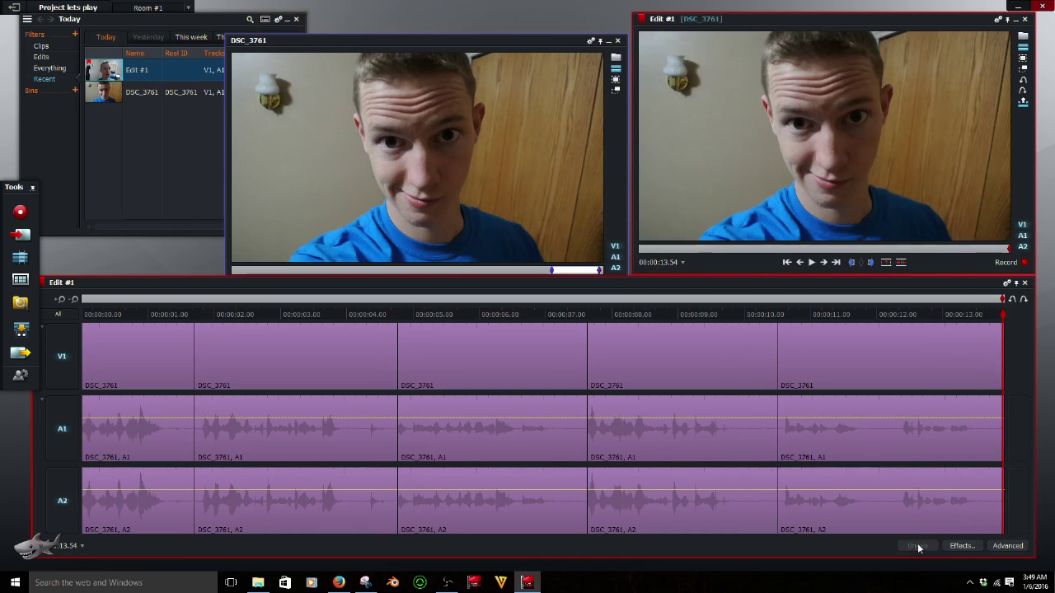
Set a YouTube H.264/MP4 720p export with youtube.com upload off, named 'lets play'
{"action": "left_click", "coordinate": [20, 353]}
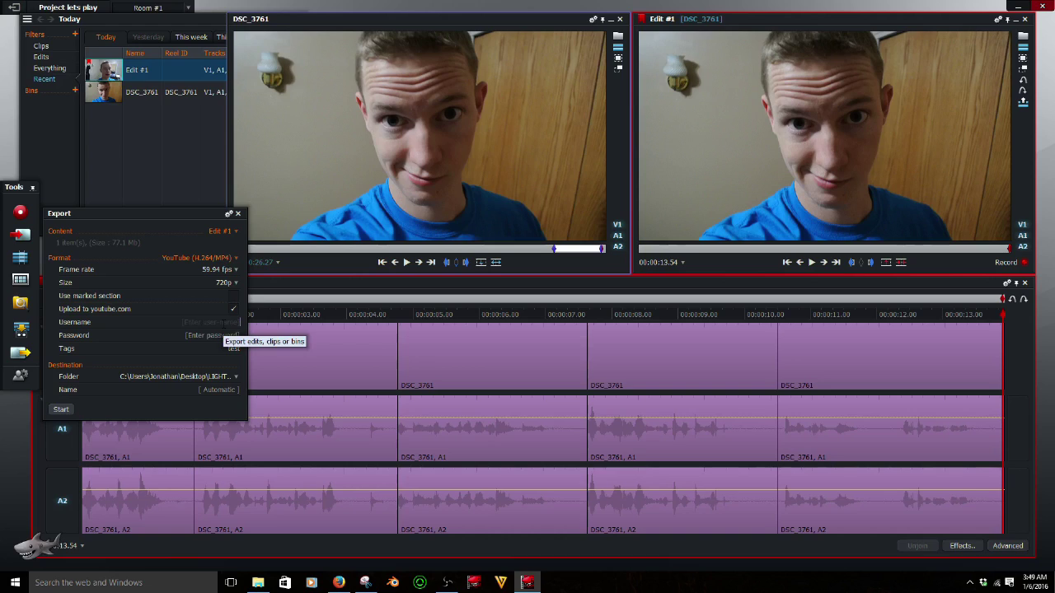
{"action": "left_click", "coordinate": [234, 310]}
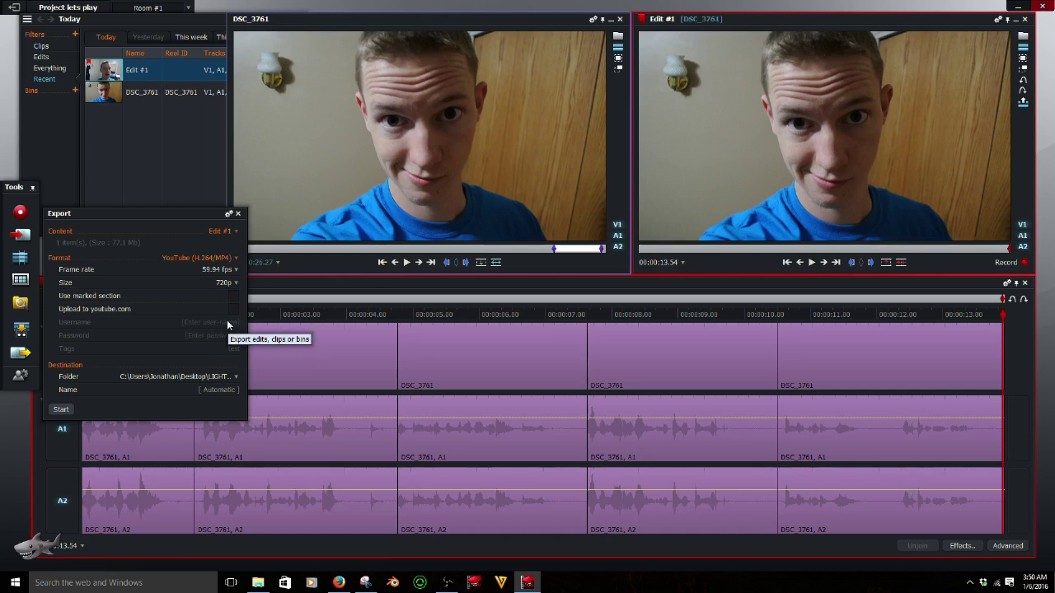
{"action": "left_click", "coordinate": [218, 391]}
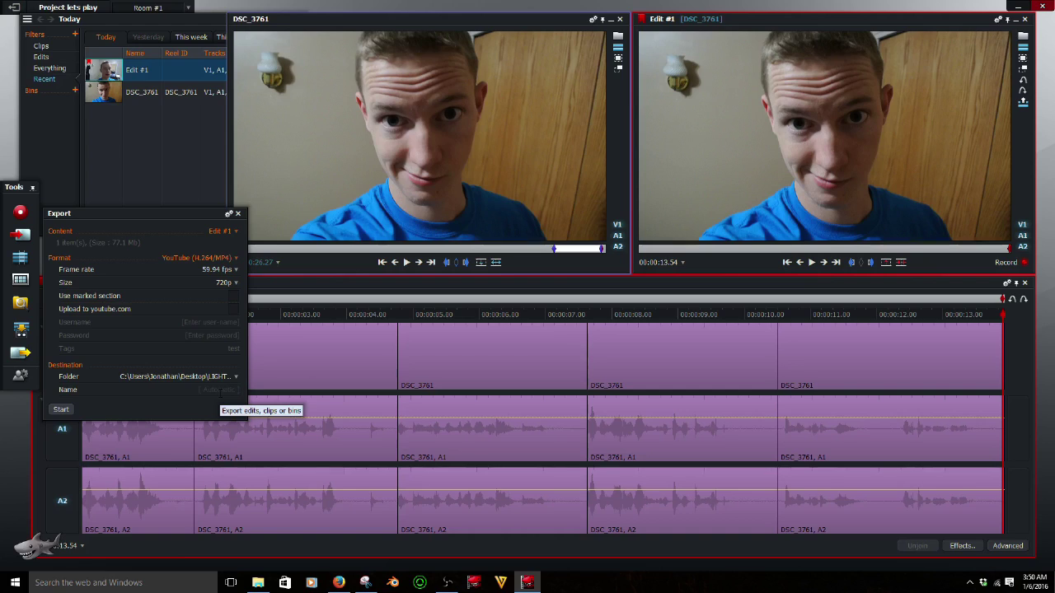
{"action": "type", "text": "lets play"}
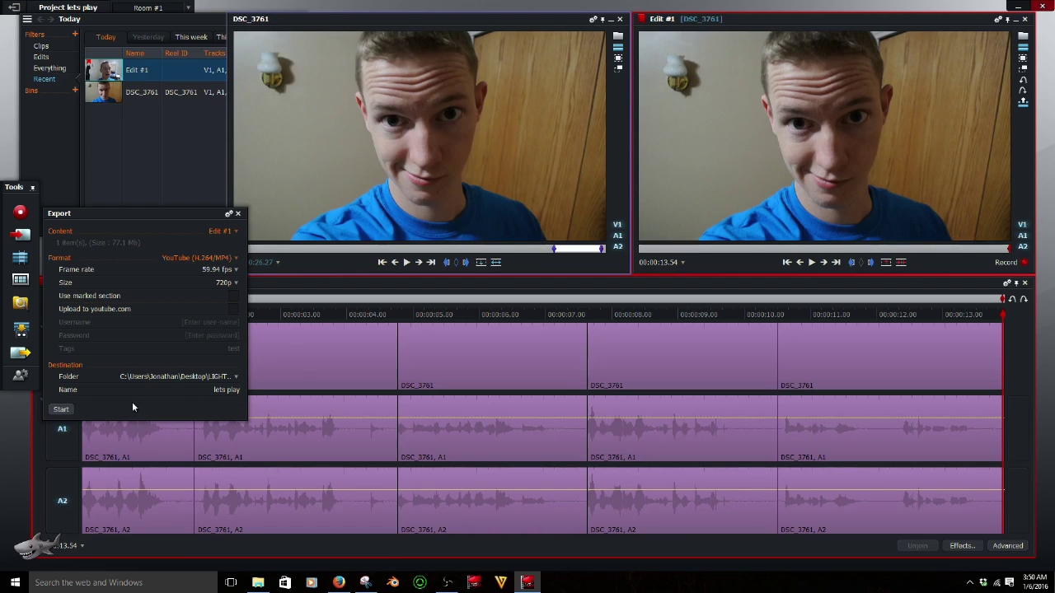
Start exporting Edit #1 and open the Export Destination folder browser
{"action": "left_click", "coordinate": [65, 413]}
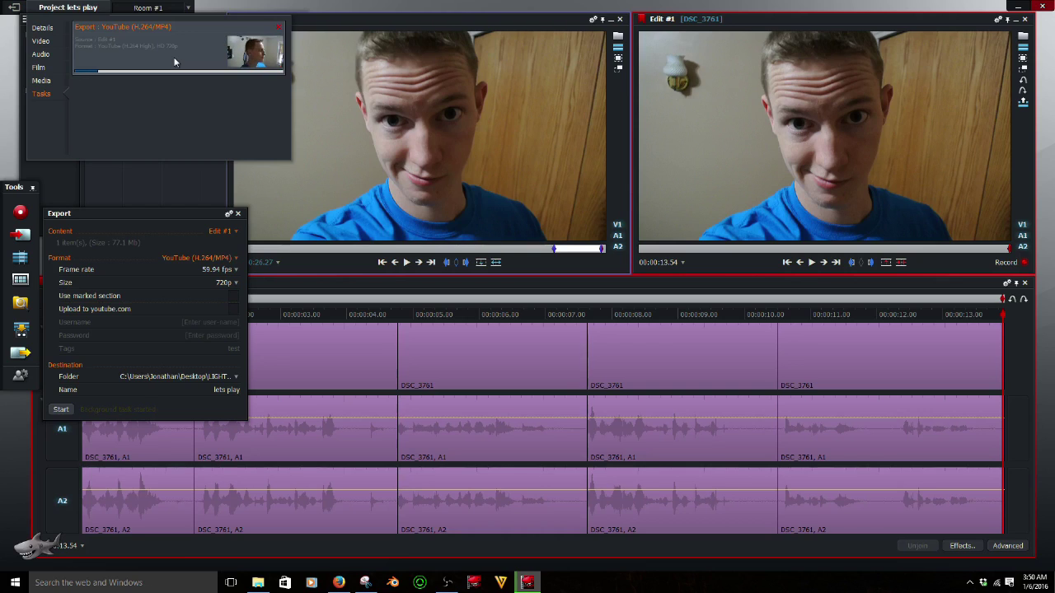
{"action": "left_click", "coordinate": [186, 379]}
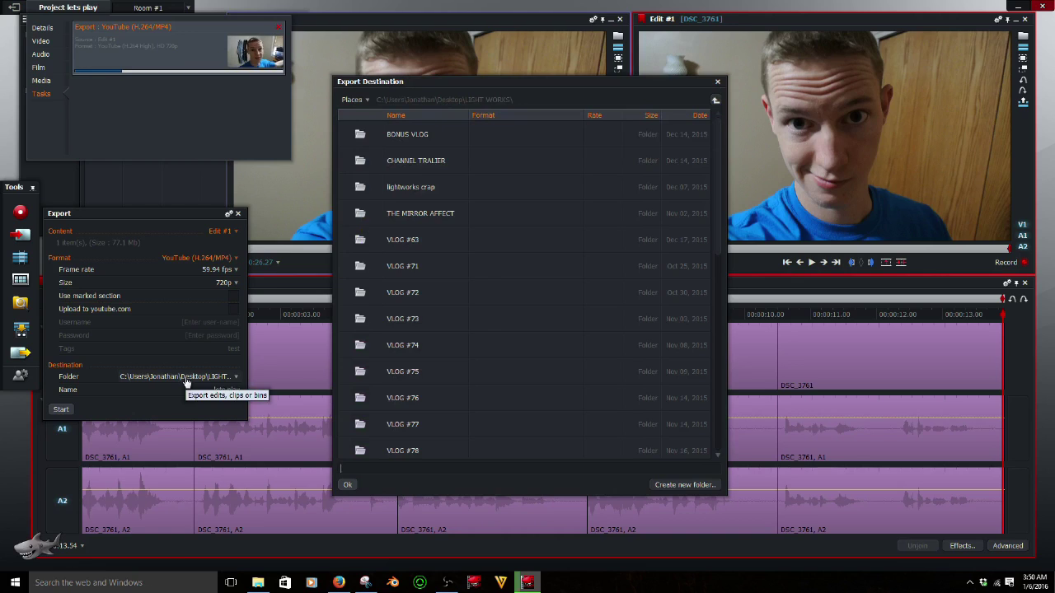